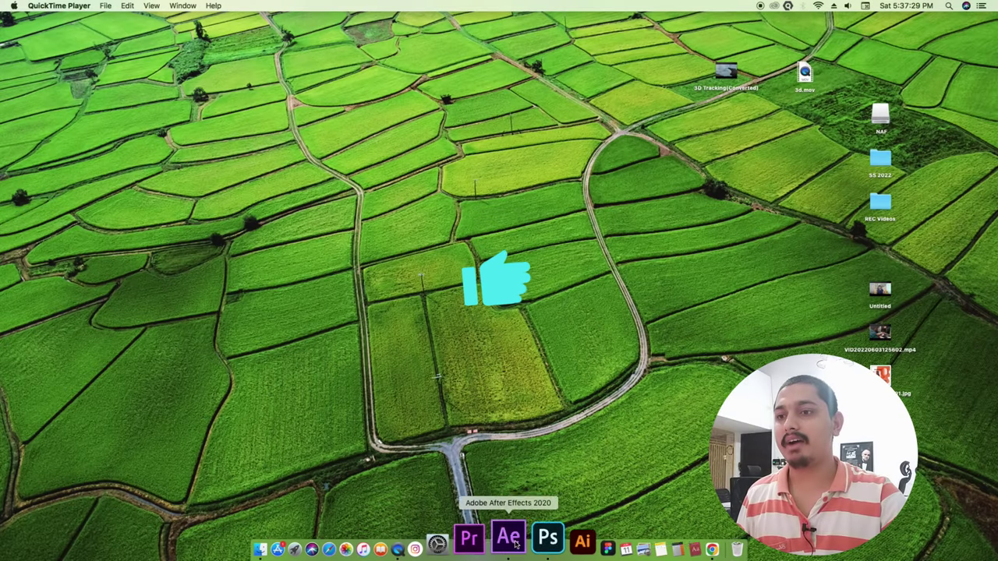
- Launch After Effects 2020 from the Dock to reach its Home screen of recent projects
left_click(514, 545)
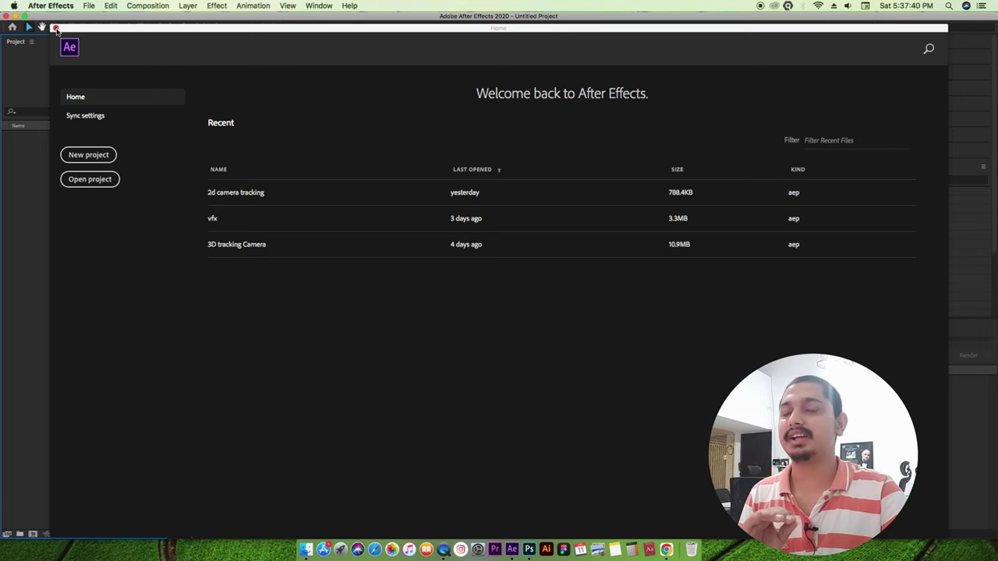
- Dismiss the Home screen and switch the empty untitled project to a different workspace layout
left_click(55, 29)
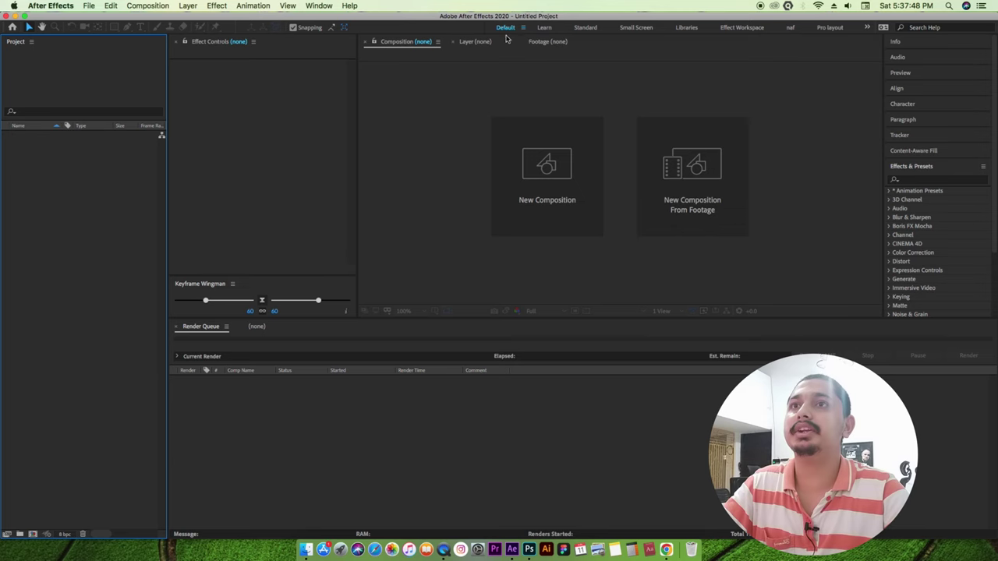
left_click(823, 28)
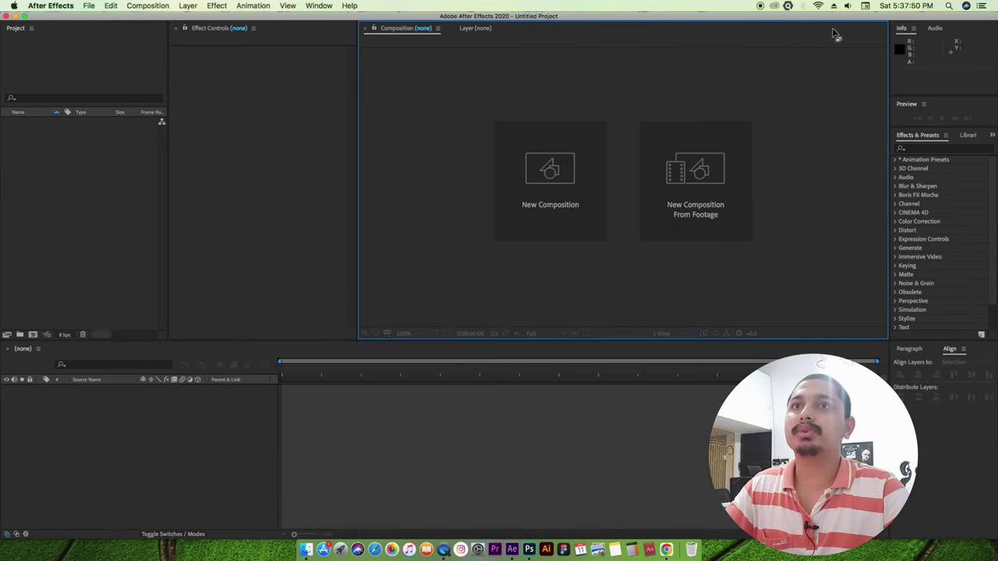
left_click(309, 5)
mouse_move(468, 18)
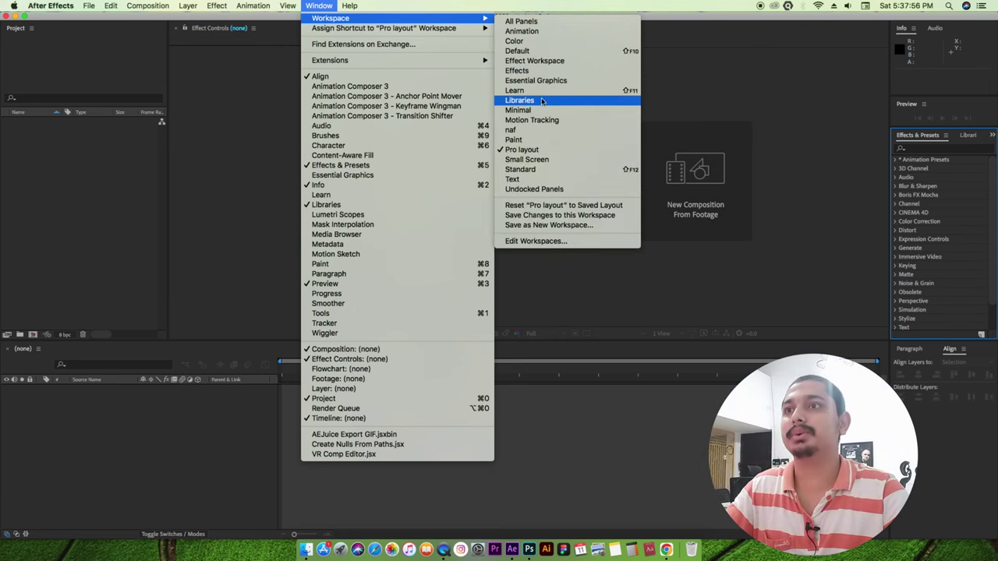
left_click(529, 51)
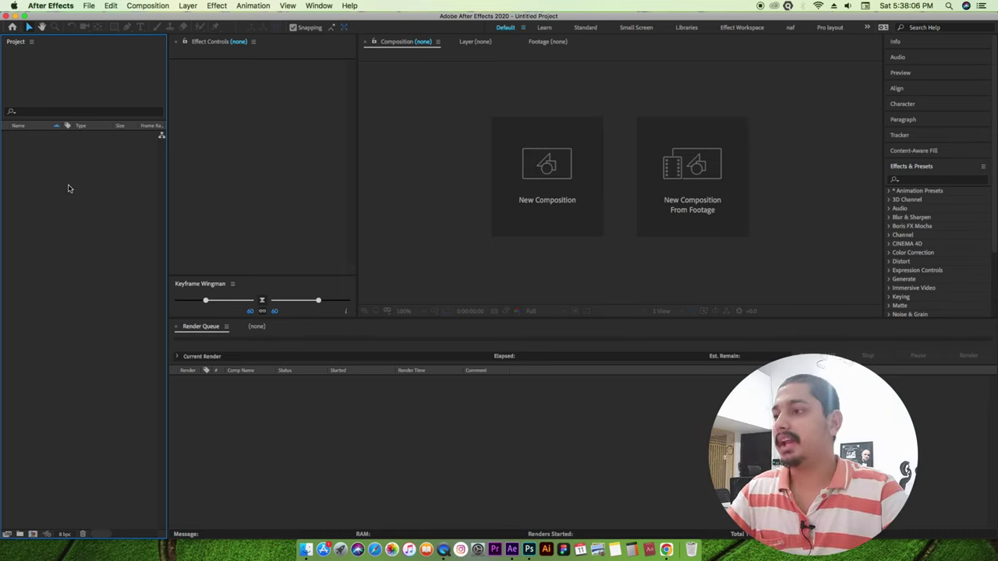
- Open the import dialog, cancel it, and check the render queue and empty timeline
double_click(66, 224)
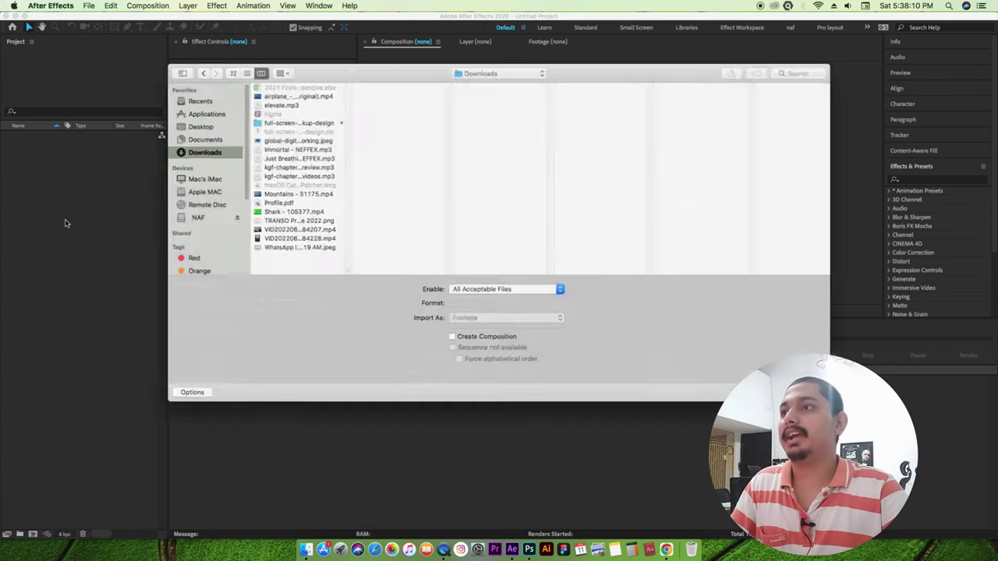
key("Escape")
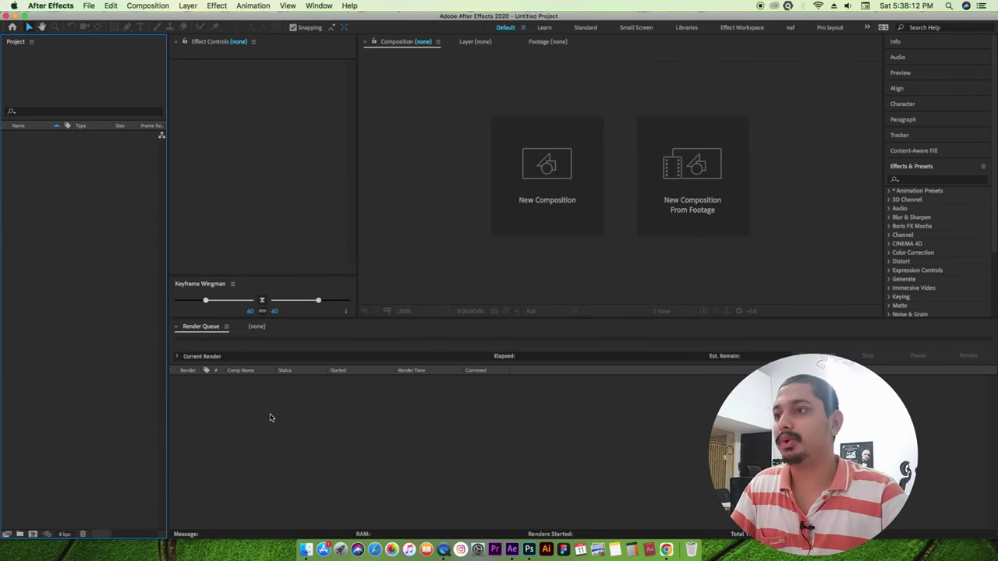
left_click(273, 417)
left_click(258, 328)
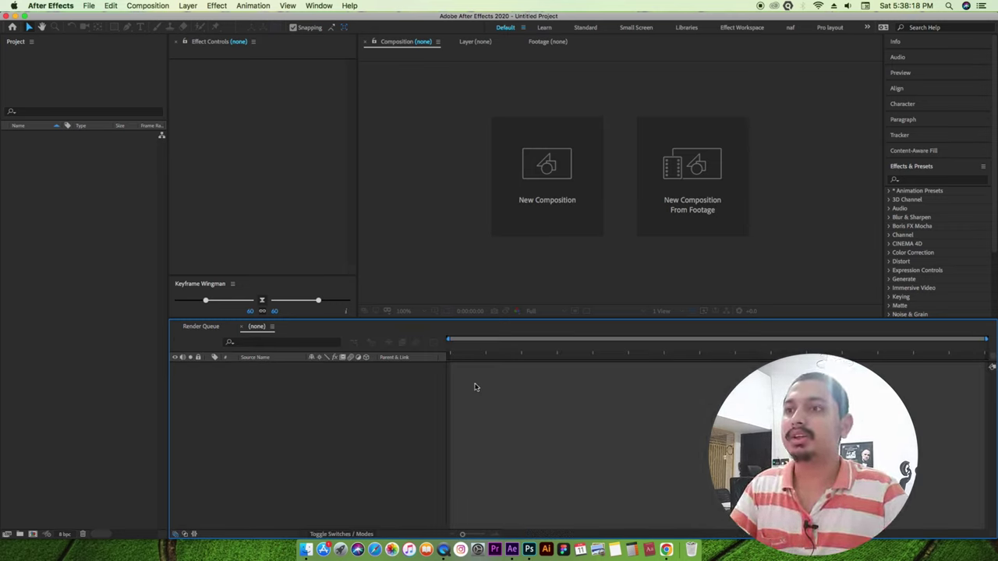
- Import airplane_-_14252 (Original).mp4 from Downloads into the Project panel
left_click(92, 270)
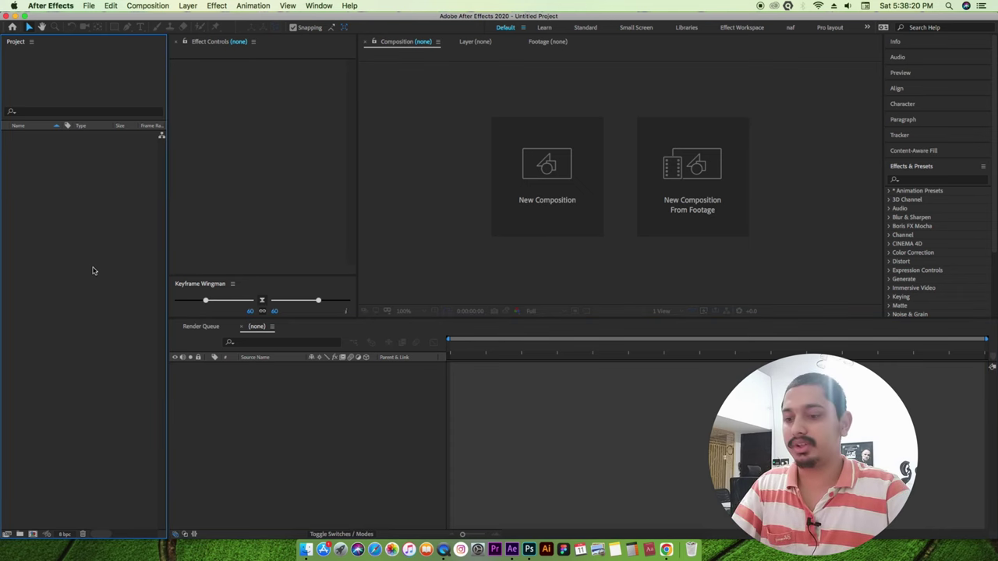
double_click(93, 271)
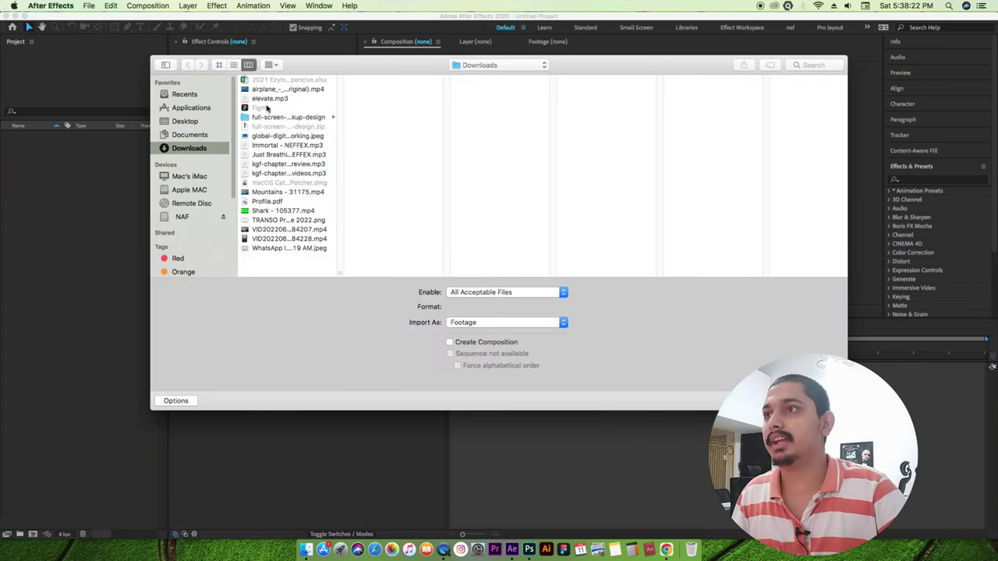
left_click(271, 96)
left_click(272, 90)
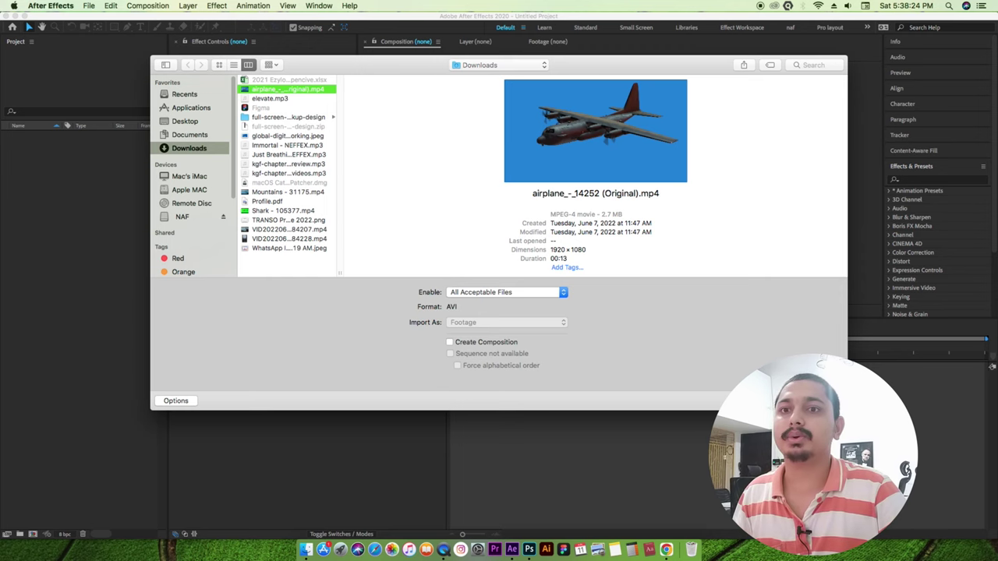
key("Return")
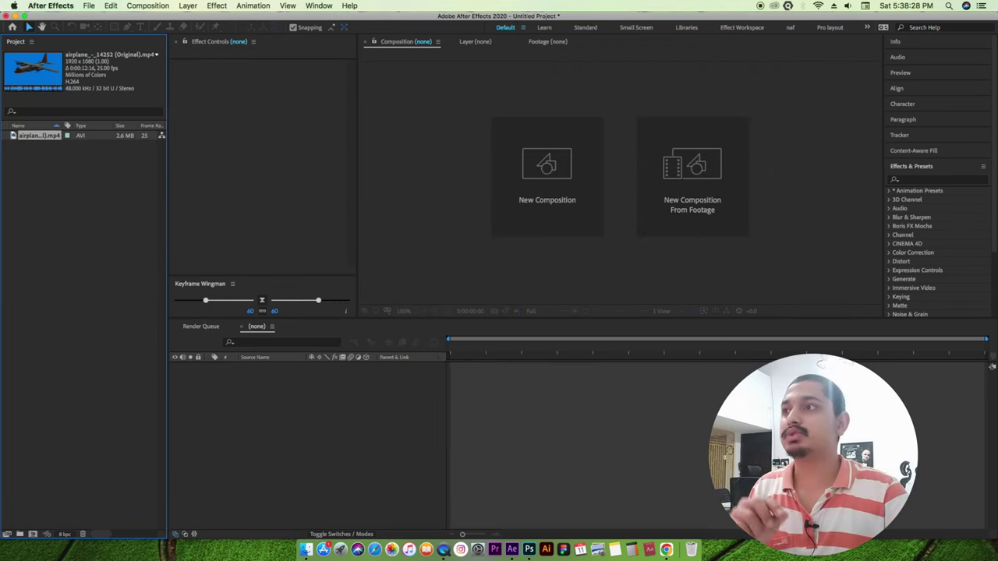
- Build a composition from the airplane clip, set the viewer to Fit, and scrub through the flight
left_click_drag(34, 140, 304, 394)
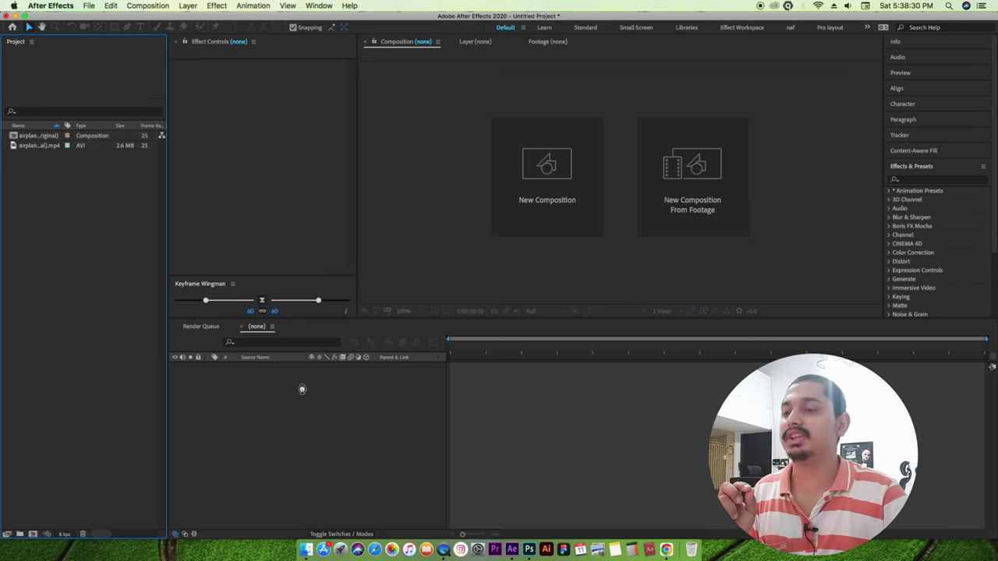
left_click_drag(451, 354, 741, 346)
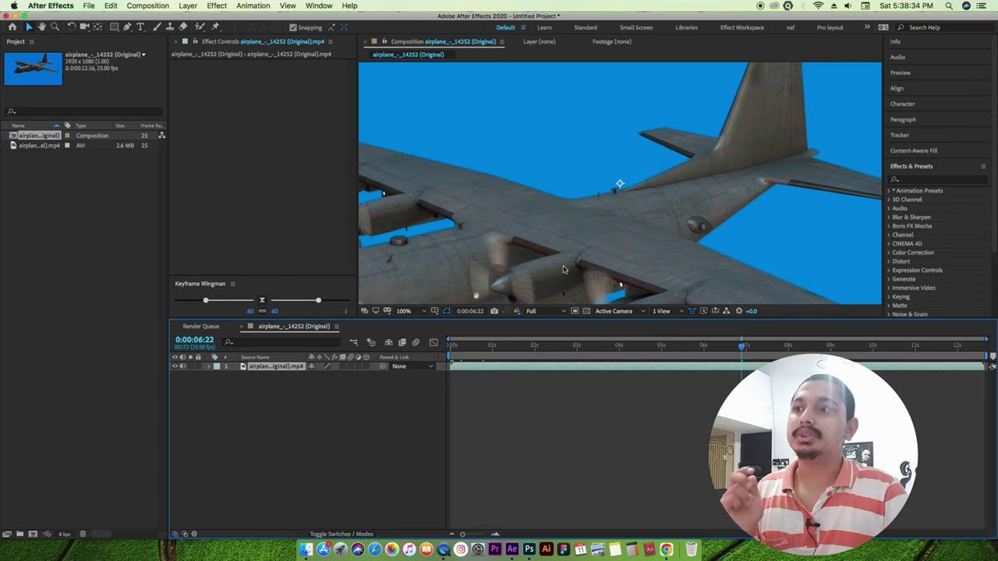
left_click(416, 312)
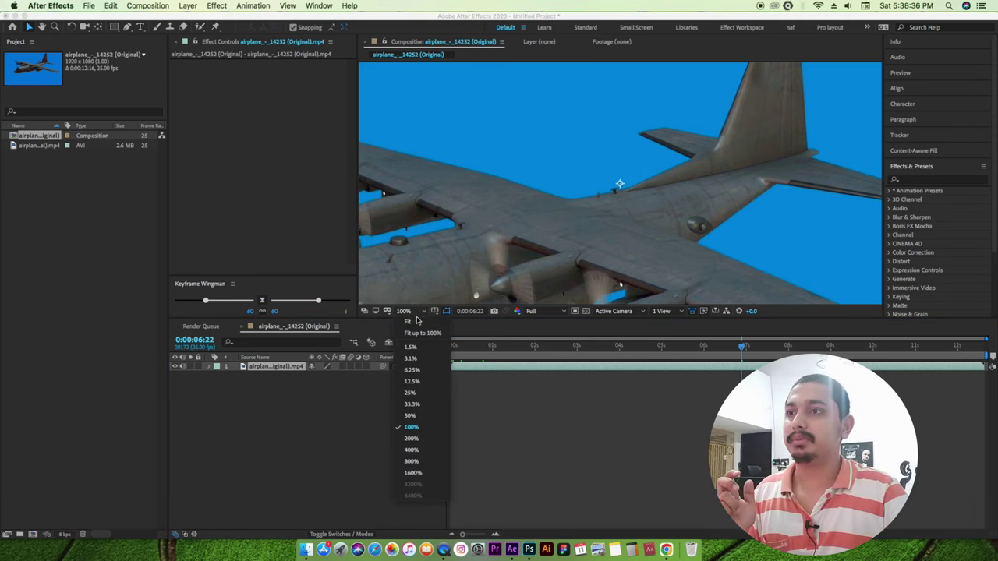
left_click(408, 322)
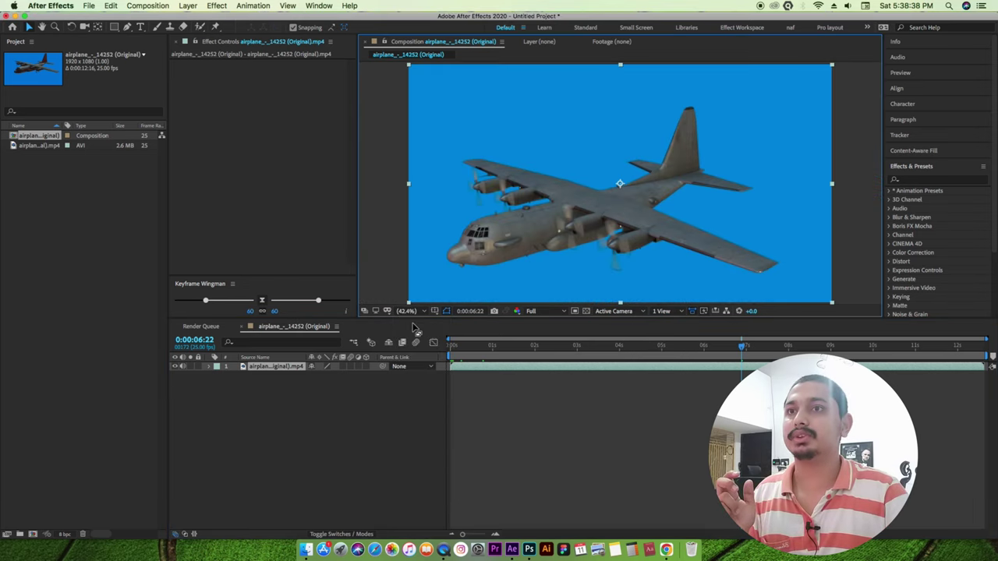
mouse_move(754, 350)
left_mouse_down()
mouse_move(949, 353)
mouse_move(775, 350)
left_mouse_up()
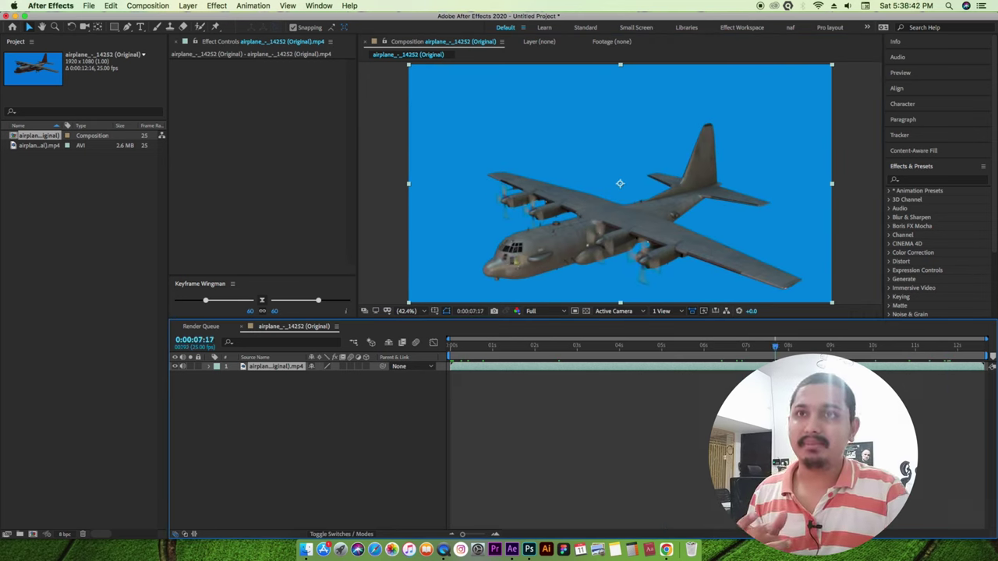
left_click(253, 78)
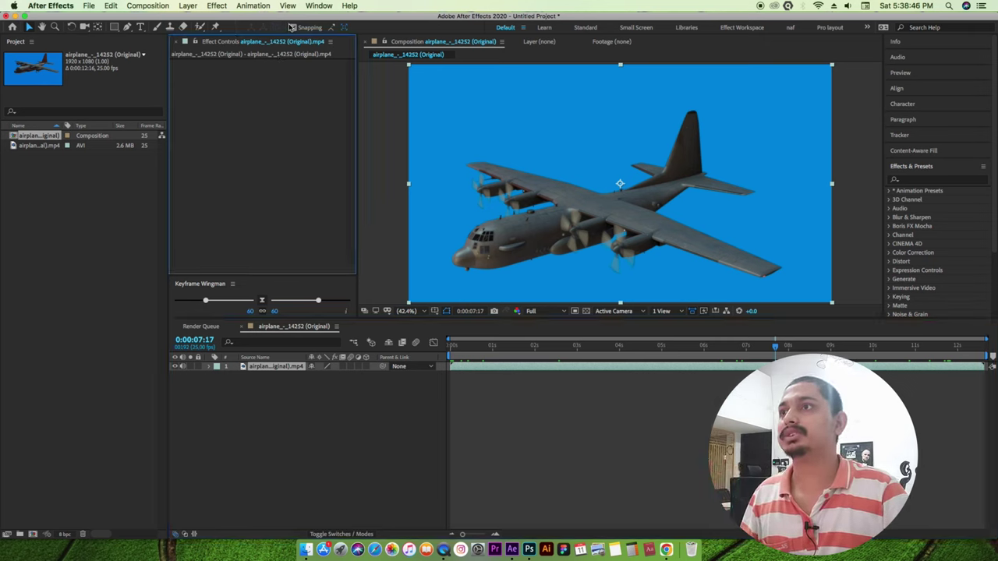
left_click(318, 5)
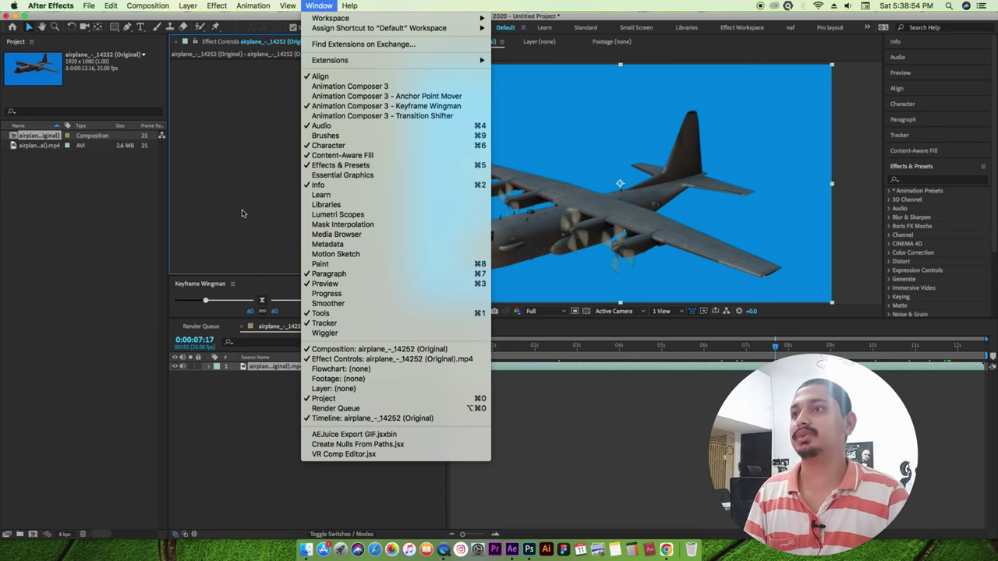
left_click(290, 203)
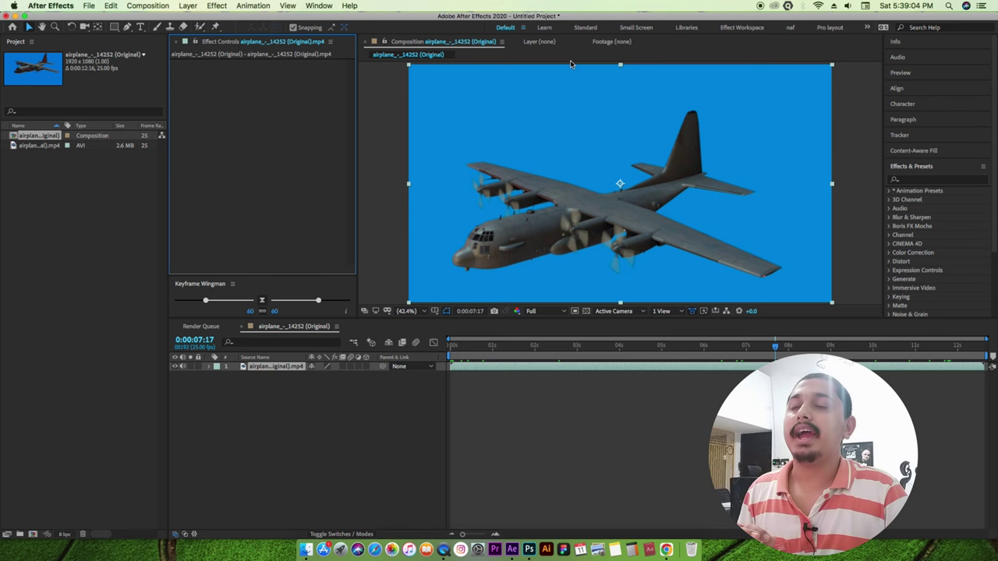
left_click(546, 28)
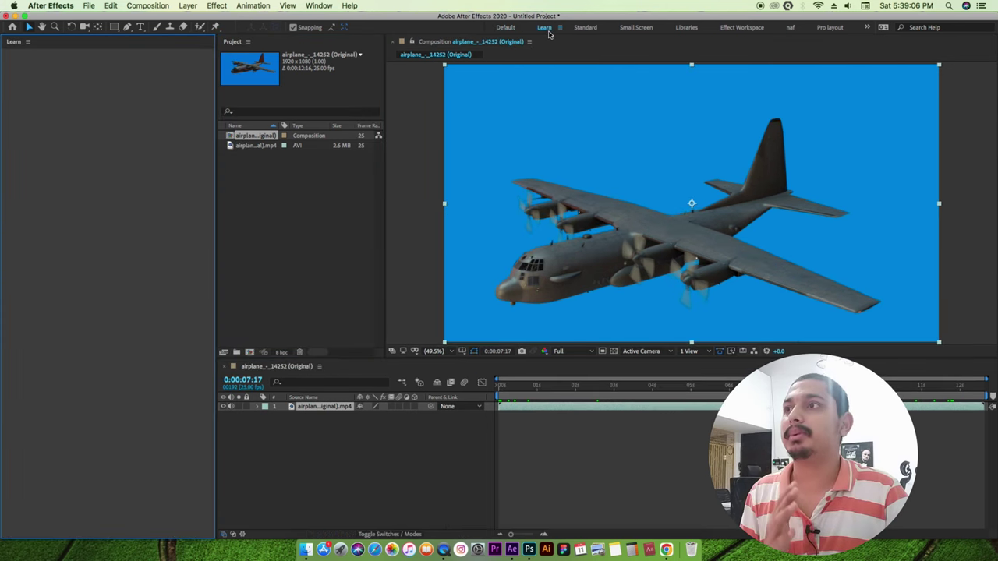
- Switch to the Standard workspace and widen the right-hand Tracker, Info and Align panels
mouse_move(146, 166)
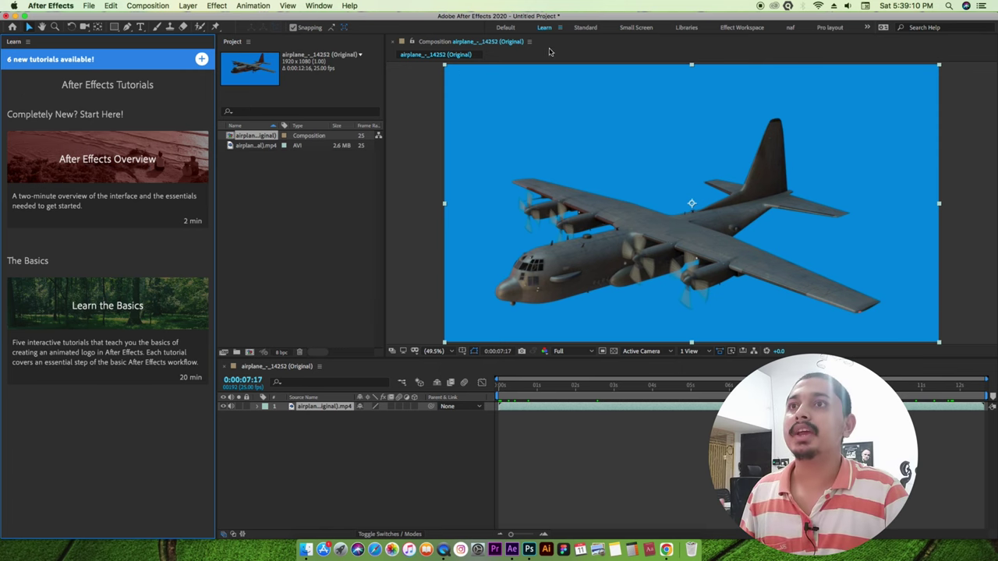
left_click(586, 28)
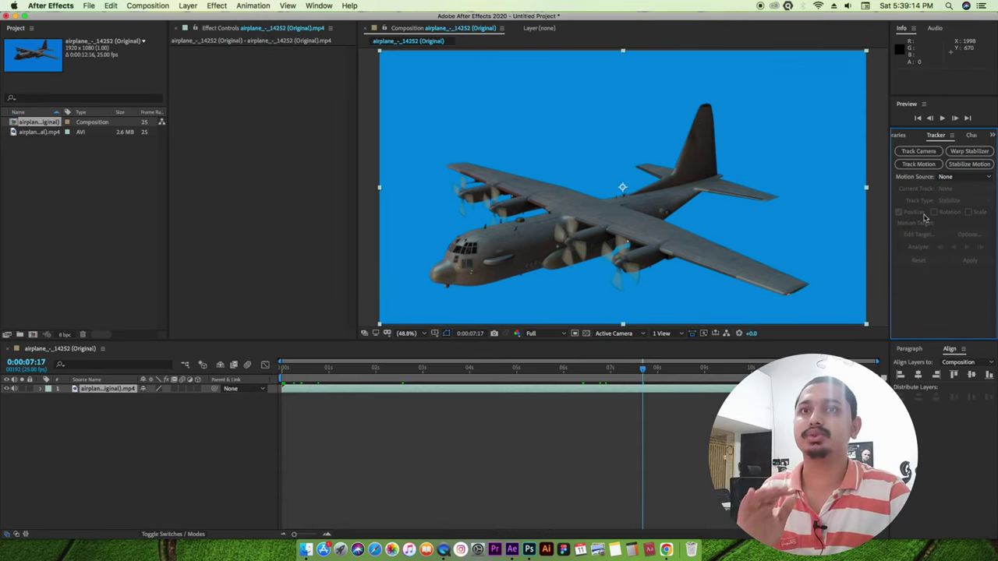
left_click_drag(889, 148, 828, 148)
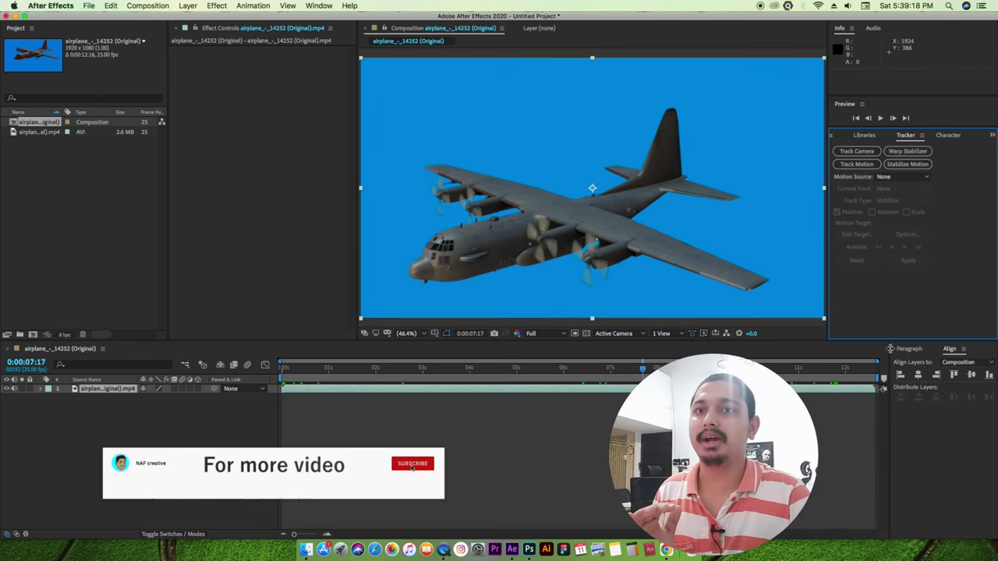
left_click_drag(885, 354, 821, 351)
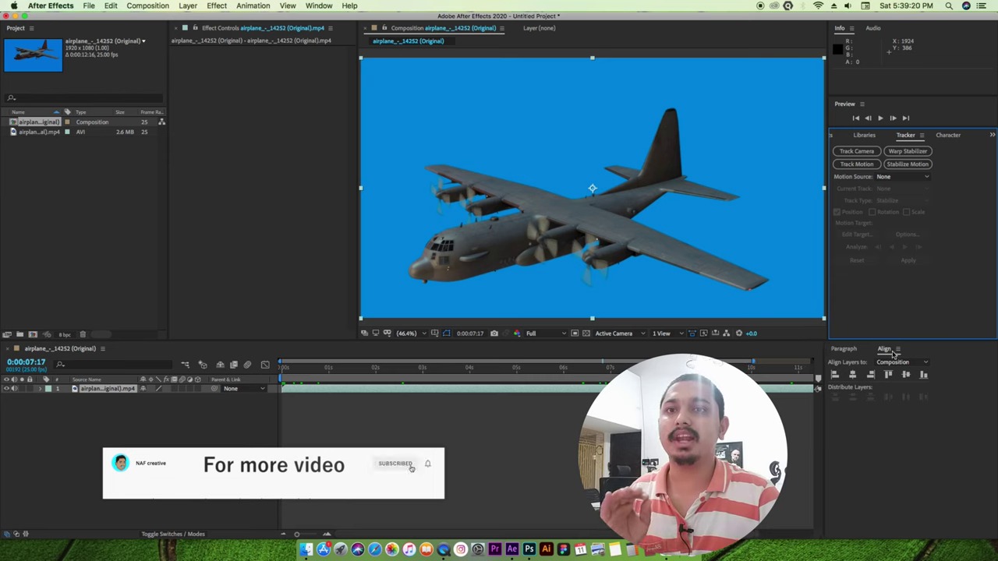
- Cycle through the Paragraph, Align and Libraries panels, ending on Effects & Presets categories
left_click(853, 352)
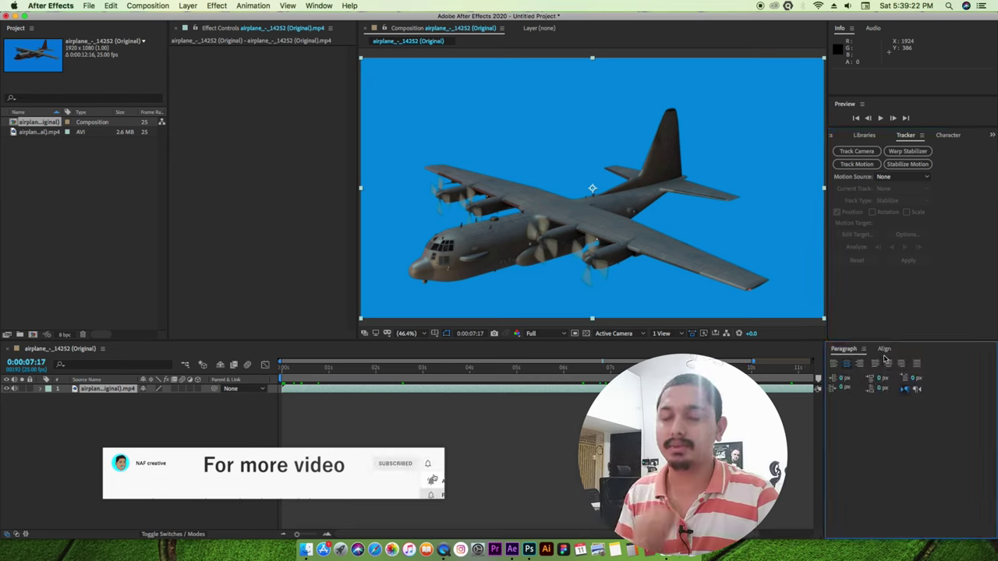
left_click(885, 350)
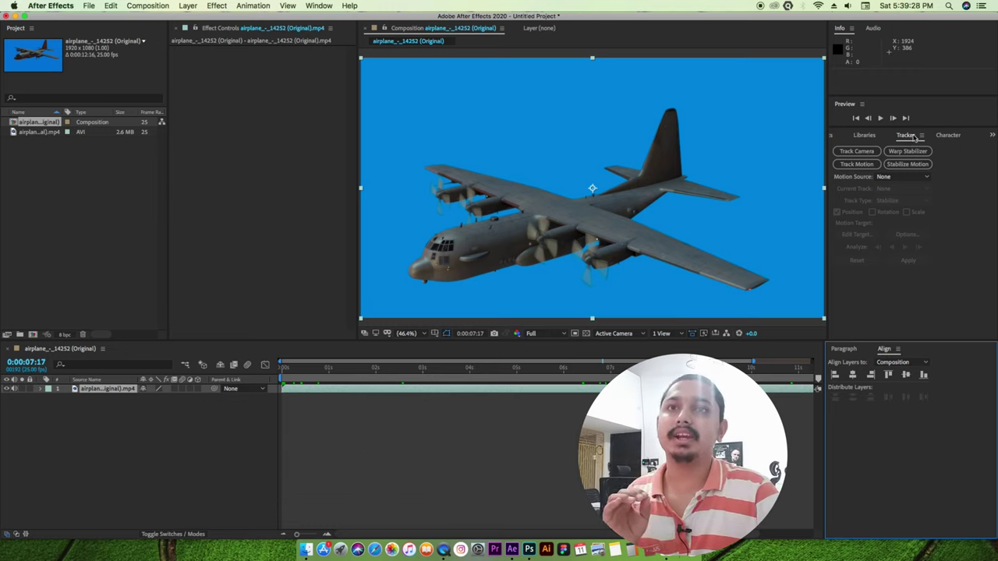
left_click(865, 136)
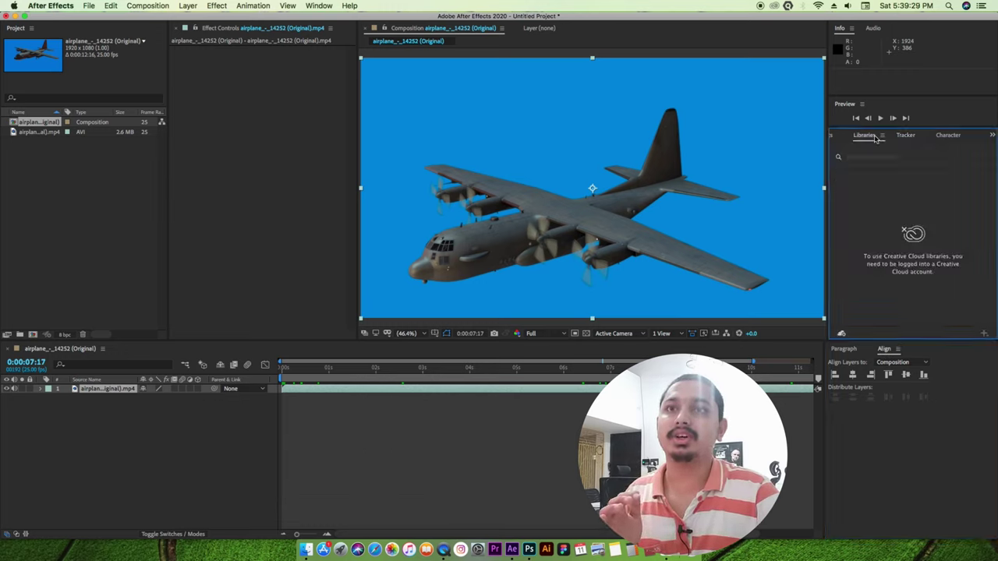
left_click(832, 134)
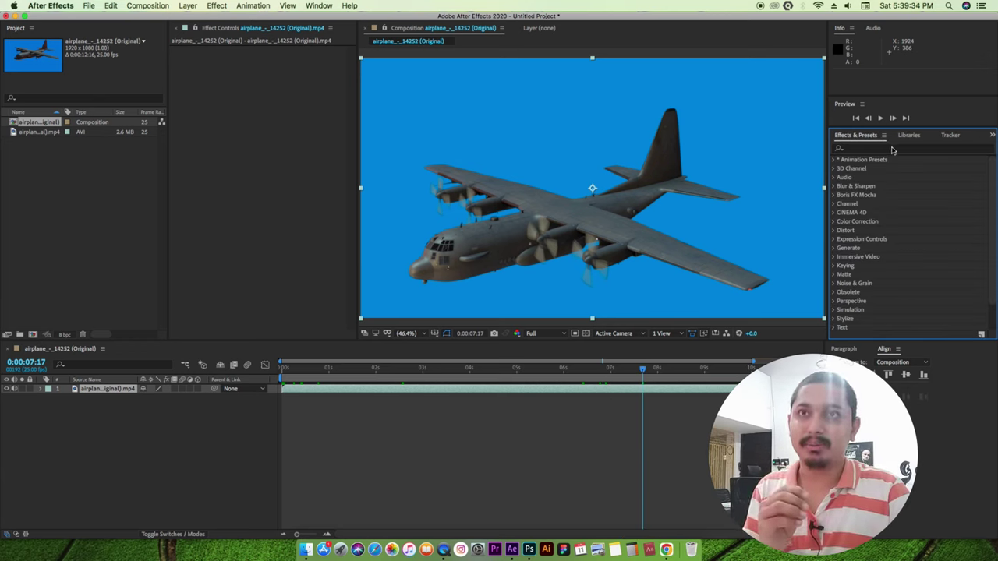
- Search Effects & Presets for 'cc' and select CC Lens in the results
left_click(891, 148)
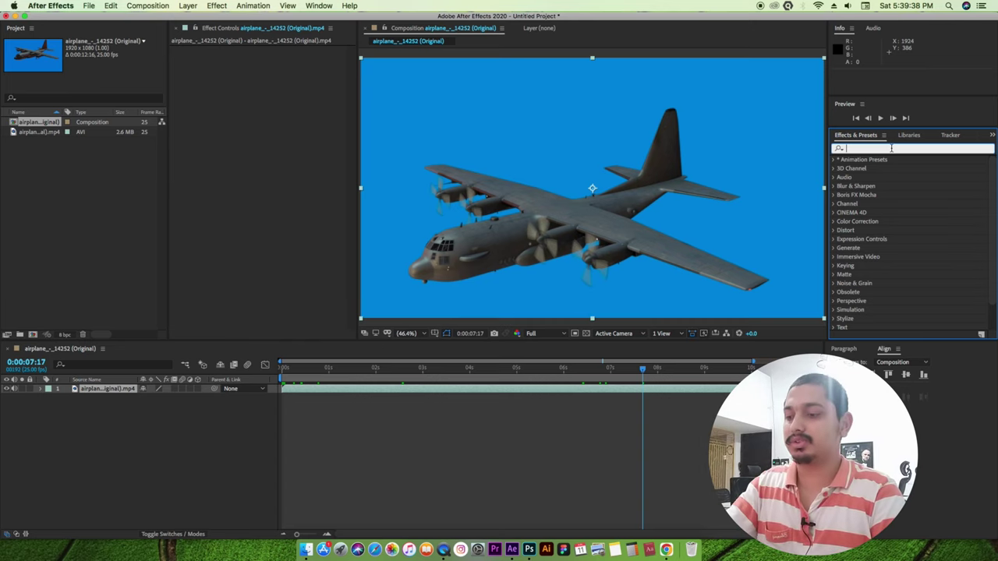
type("cc")
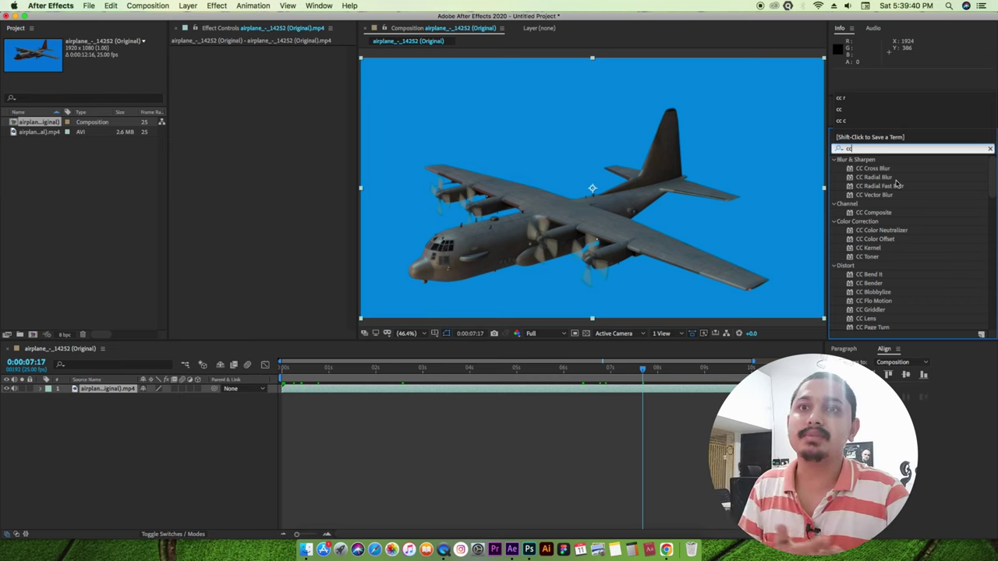
left_click(884, 322)
scroll(907, 300, "down", 3)
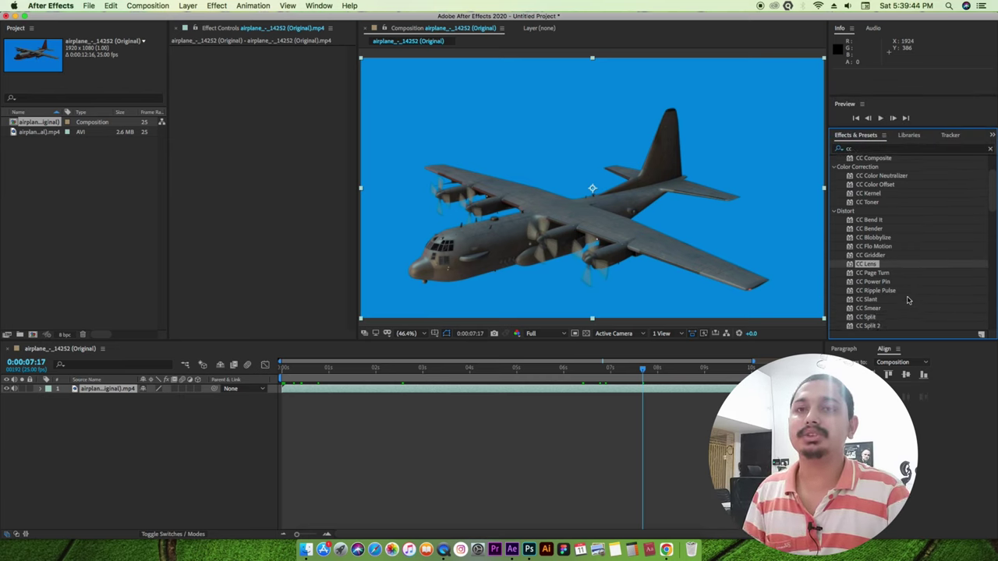
scroll(906, 300, "up", 3)
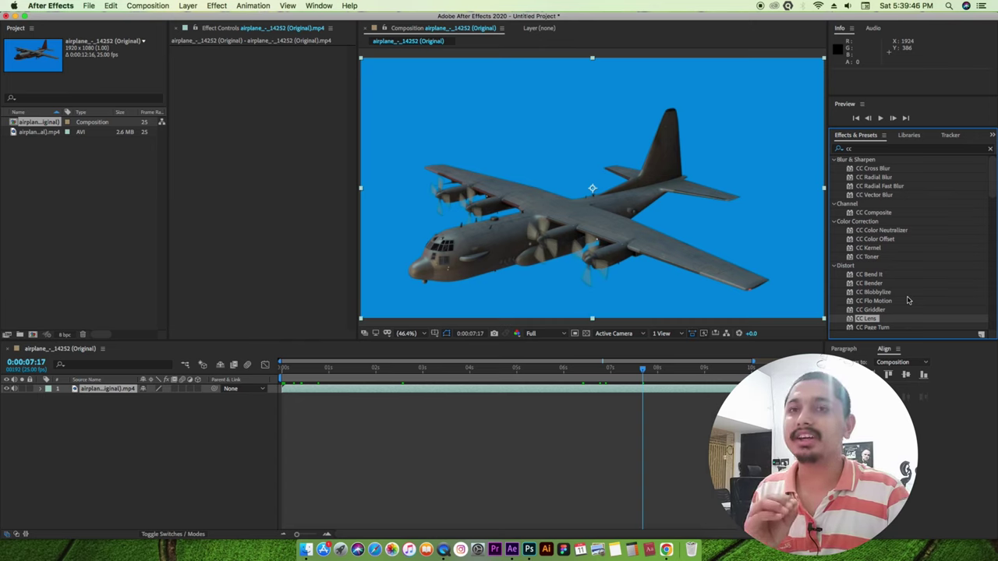
- Clear the effects search and bring up the Tracker panel's controls
left_click(991, 149)
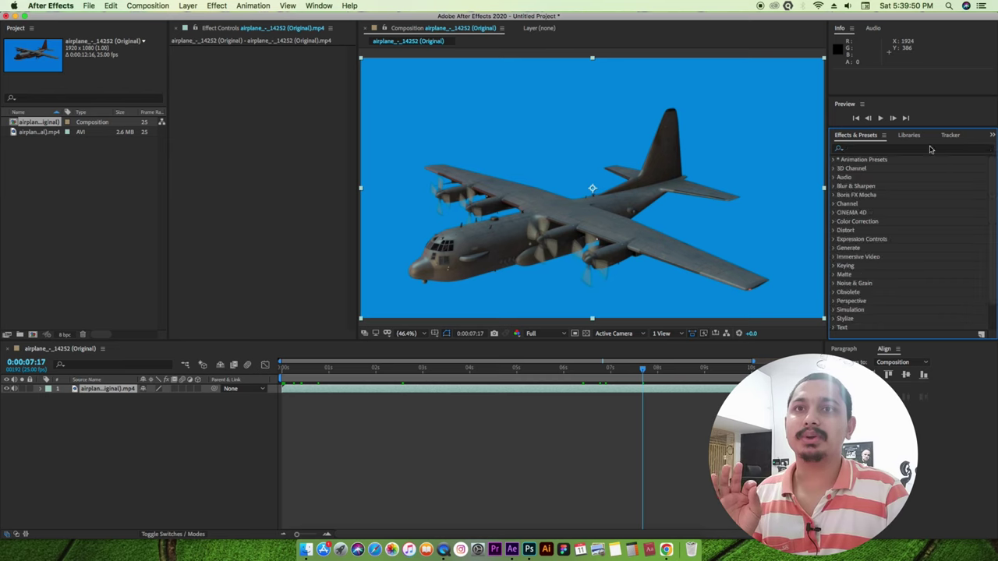
left_click(917, 137)
left_click(954, 138)
left_click(990, 137)
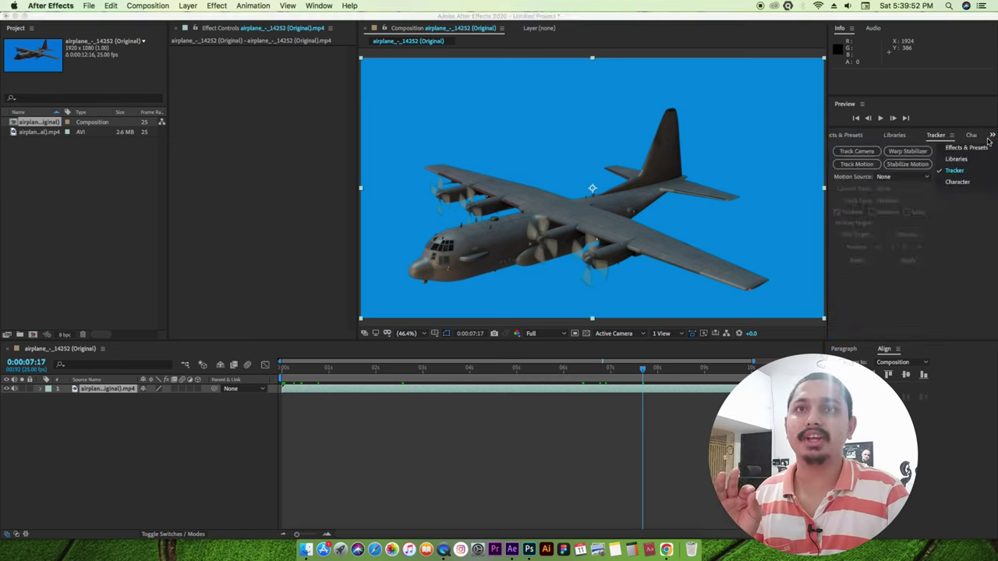
- Show the Character panel, set to Gotham Ultra Italic at 78 px
left_click(970, 183)
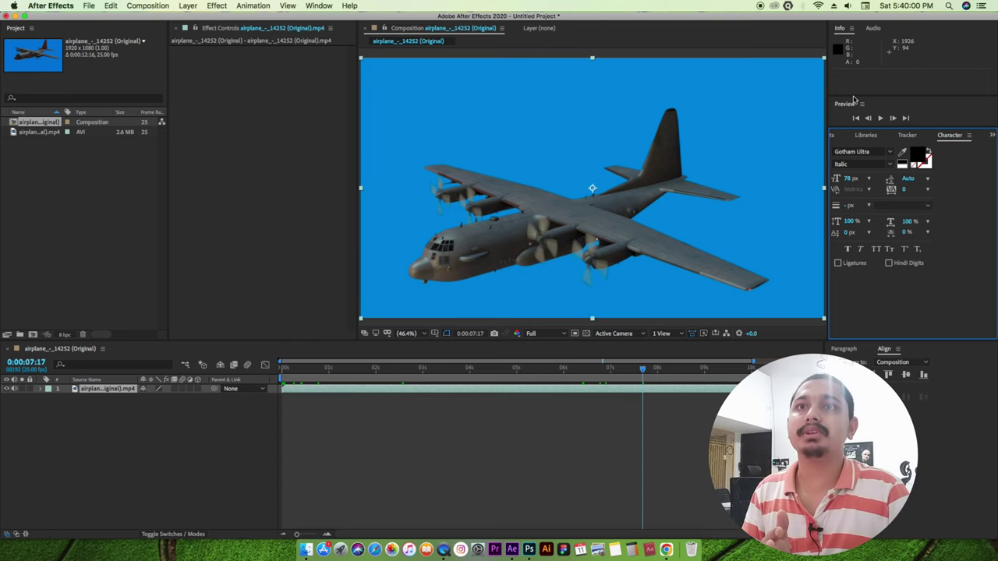
- Play and stop a preview of the airplane composition, then return to the first frame
left_click(879, 118)
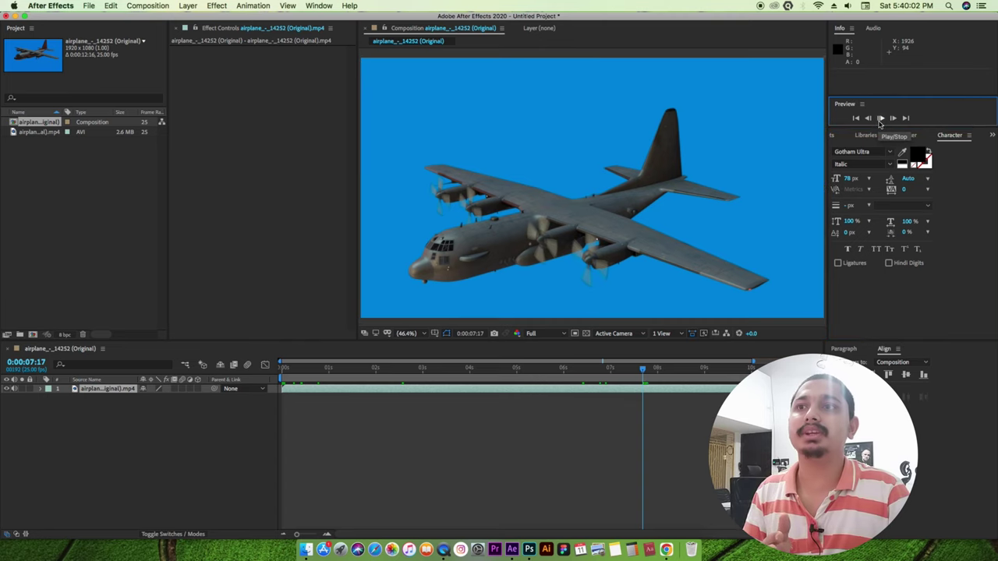
left_click(800, 214)
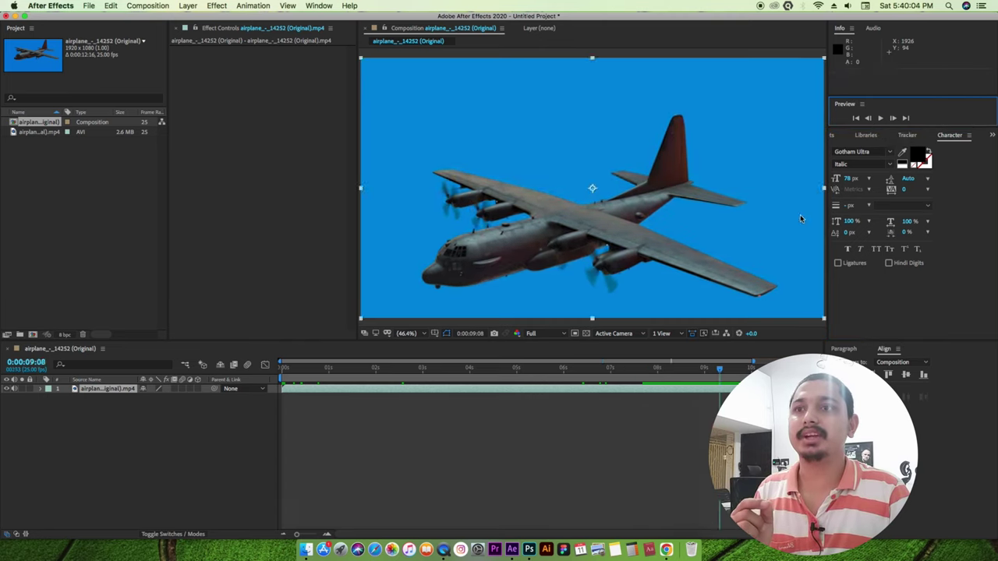
left_click(527, 391)
key("Home")
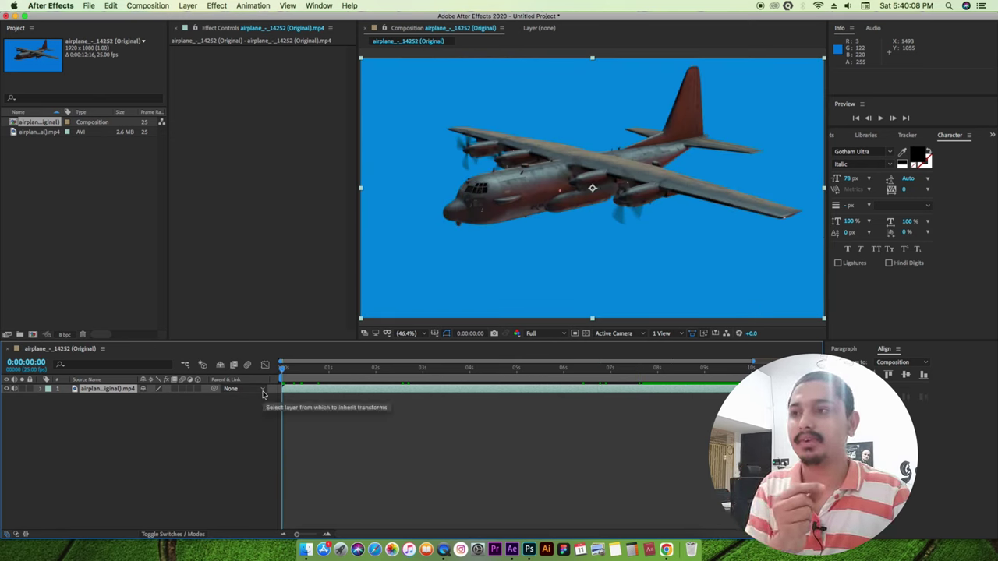
- Scrub to about 3 seconds and back, then play the preview and stop at 0:00:09:07
left_click_drag(282, 368, 601, 380)
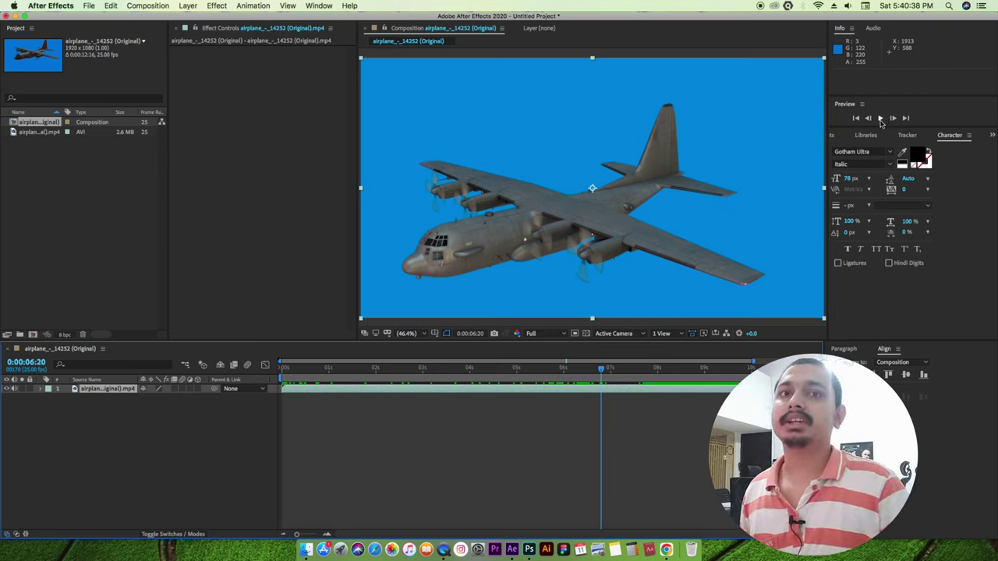
left_click_drag(601, 368, 281, 401)
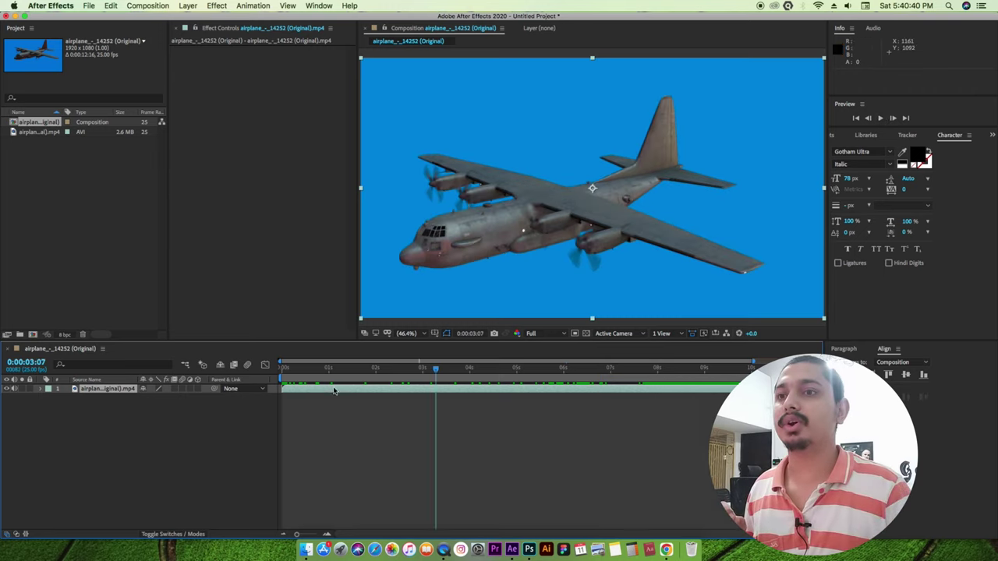
key("space")
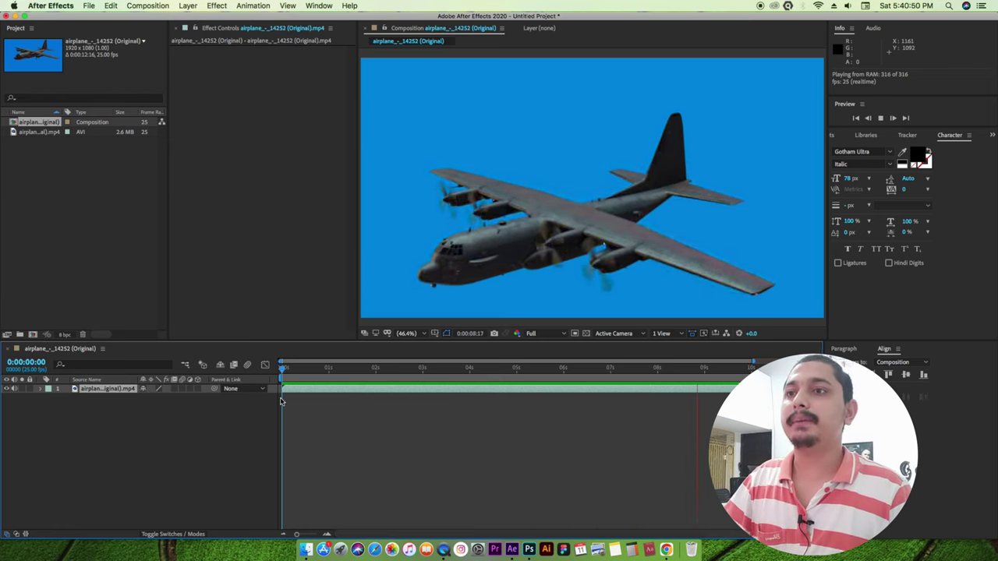
key("space")
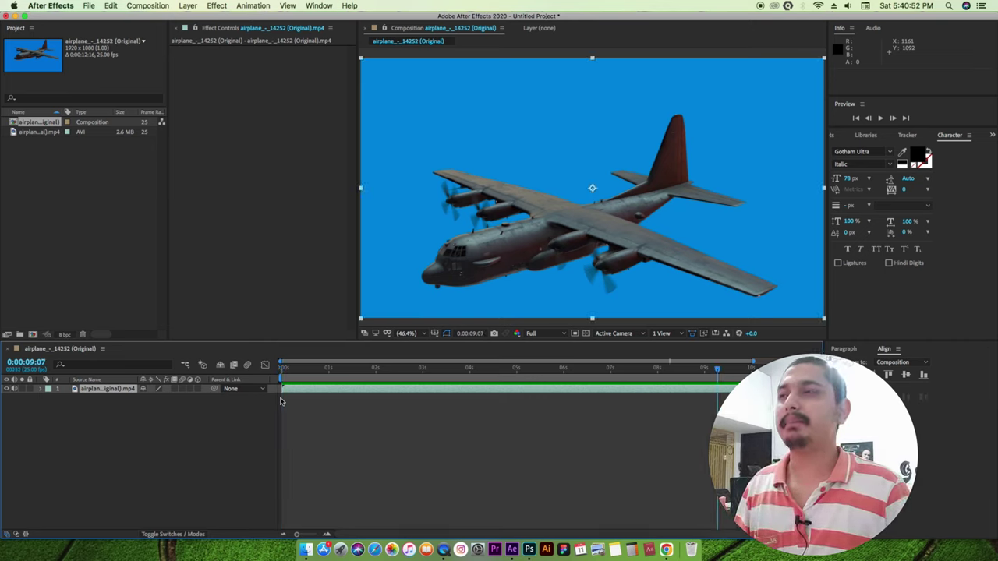
left_click(12, 6)
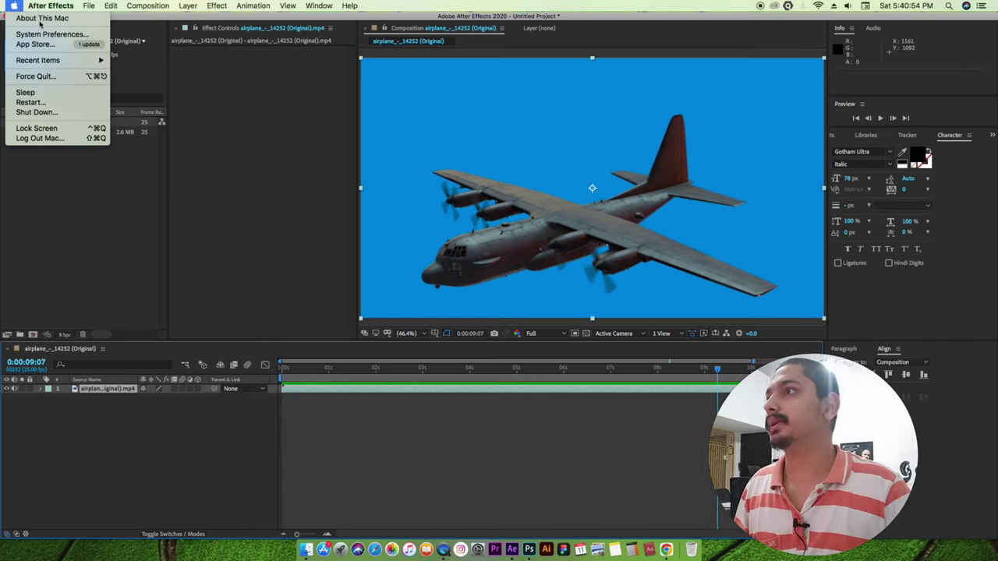
left_click(12, 6)
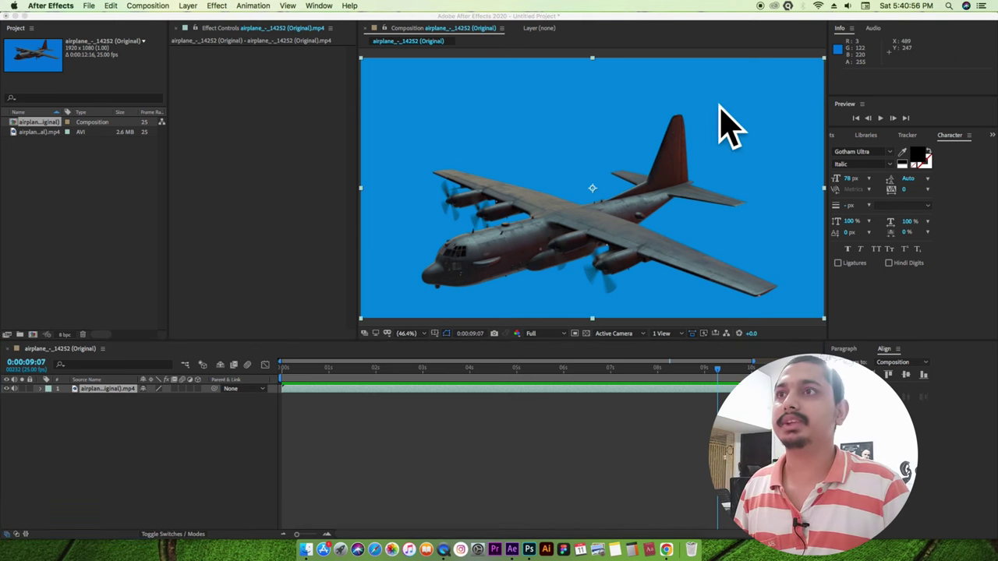
left_click(487, 119)
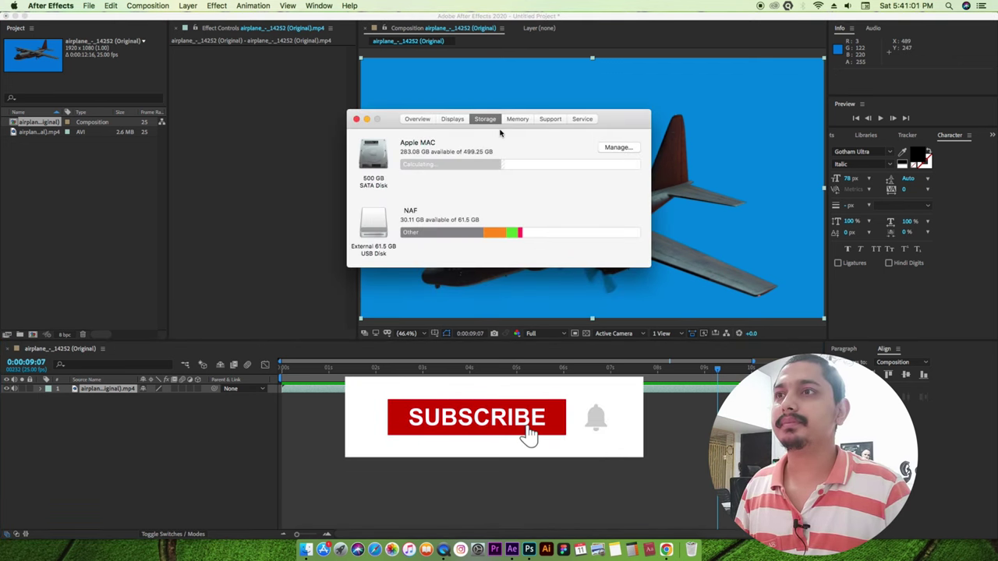
left_click(420, 120)
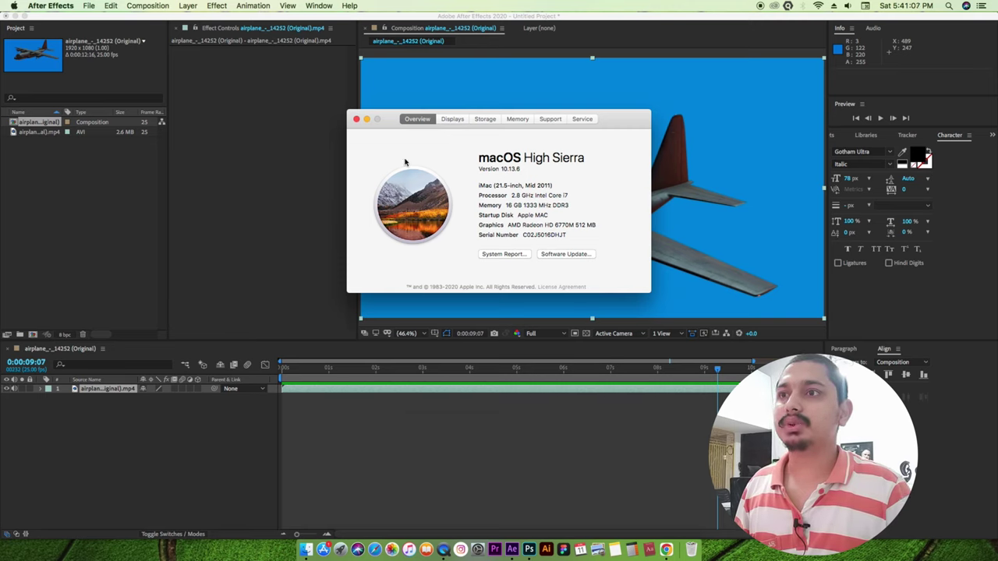
left_click(356, 119)
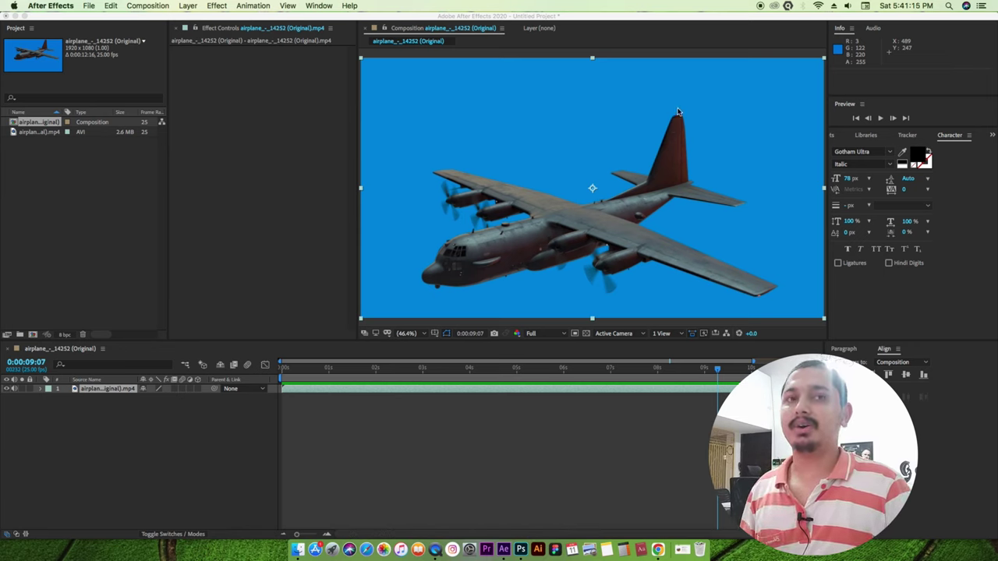
- Replace the Info readouts with the Audio panel's decibel meters, then refocus Effect Controls
left_click(893, 96)
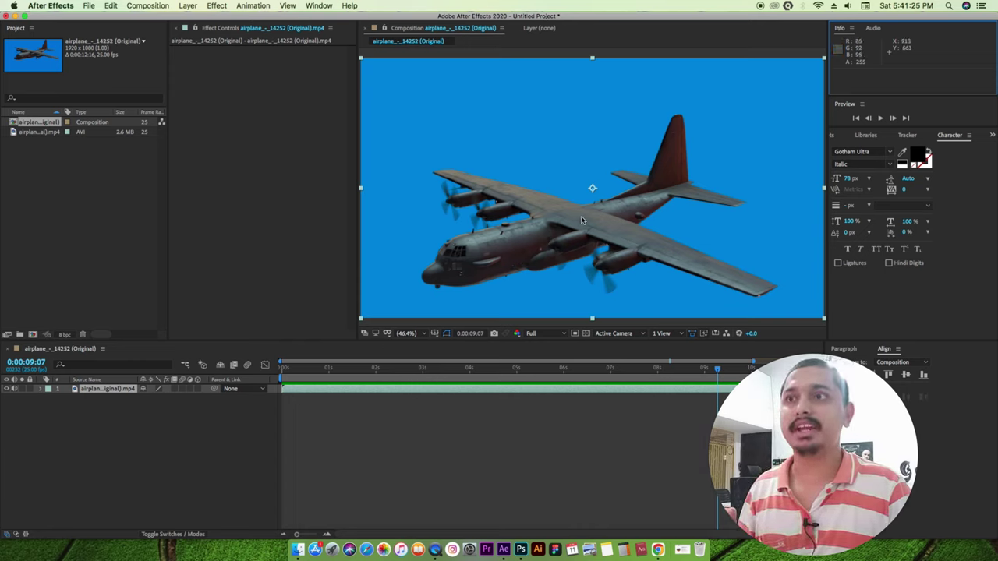
left_click(873, 28)
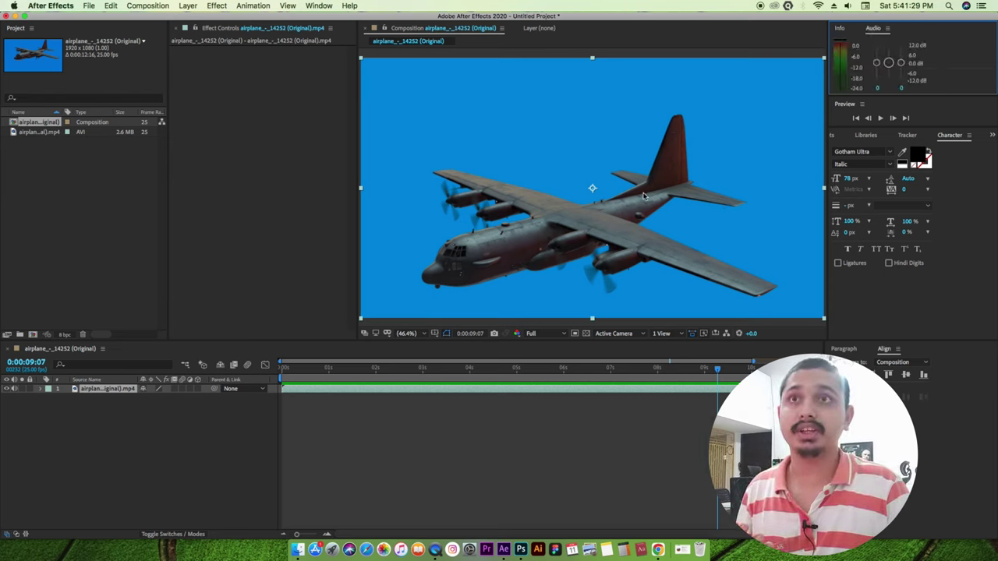
left_click(247, 265)
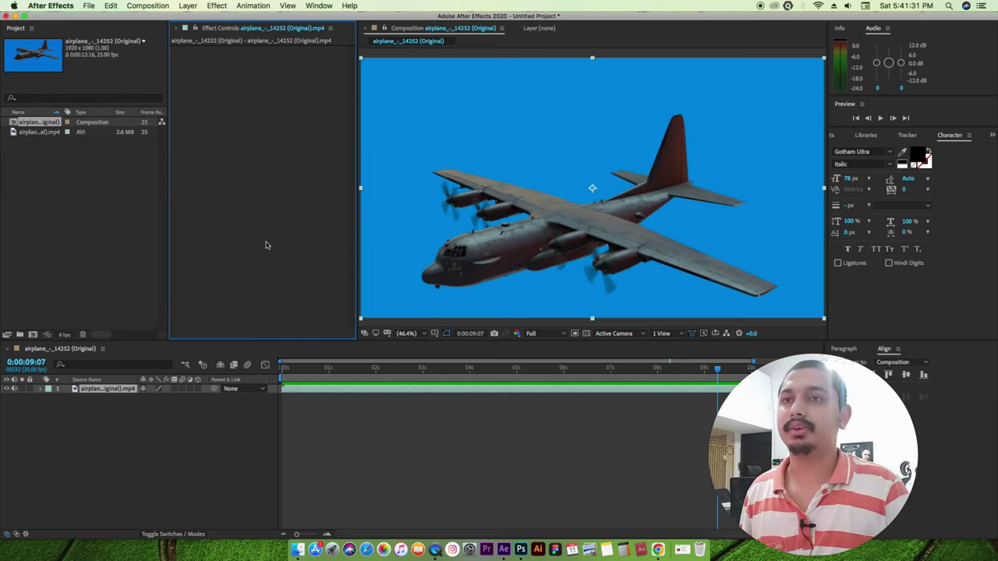